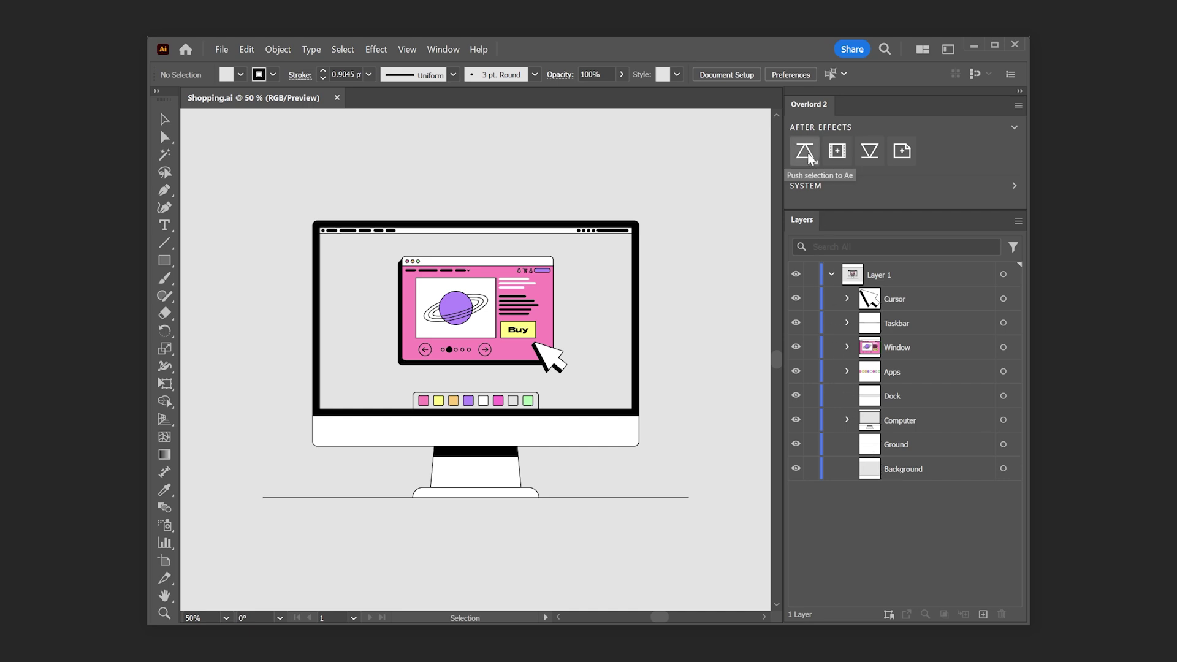
# Review Overlord's push options, then select all the Shopping artwork on Layer 1
pyautogui.rightClick(808, 159)
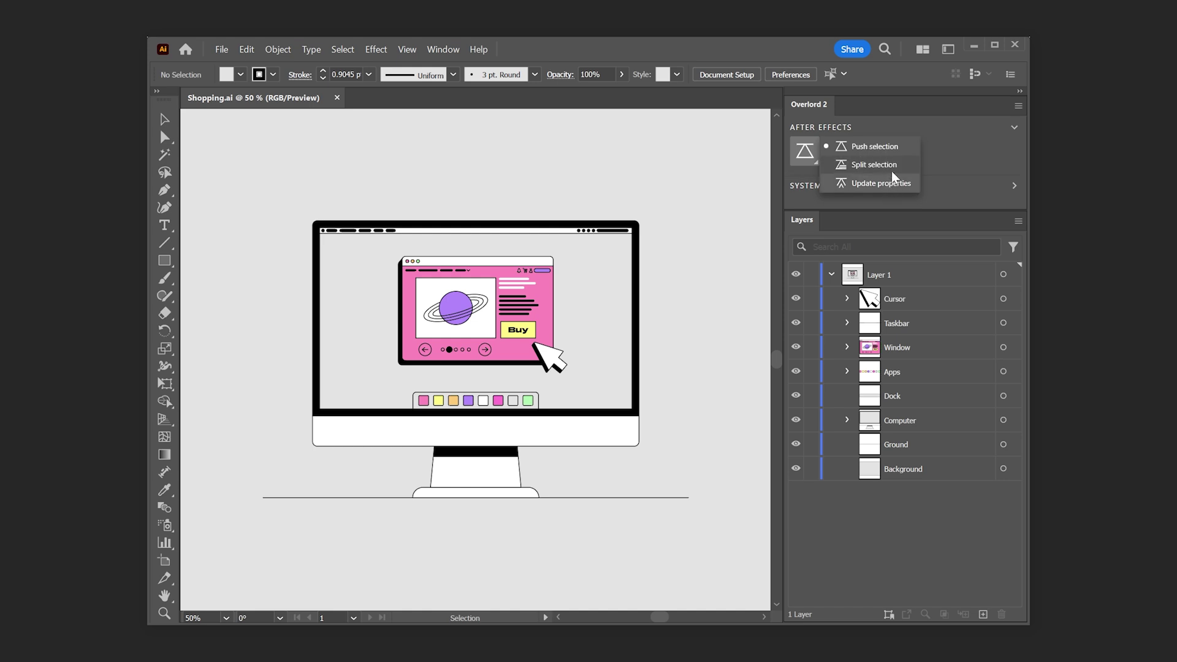
pyautogui.click(898, 153)
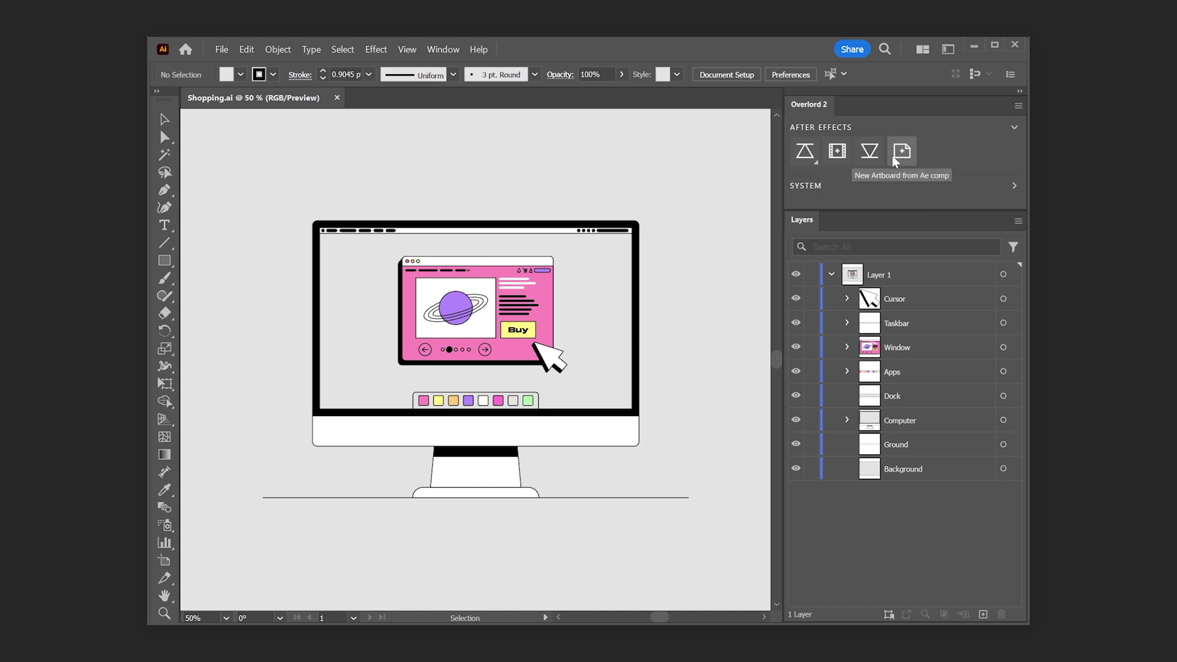
pyautogui.click(1004, 275)
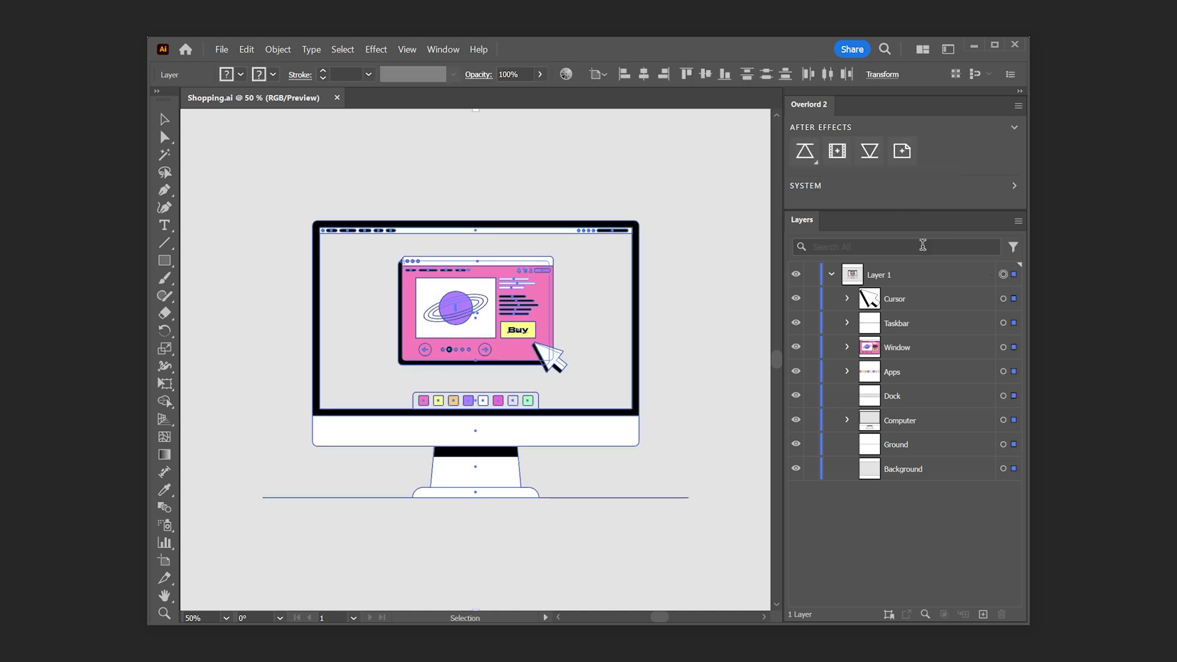
# Push the artwork to After Effects and inspect the Taskbar, Window and Apps shape layers
pyautogui.click(804, 151)
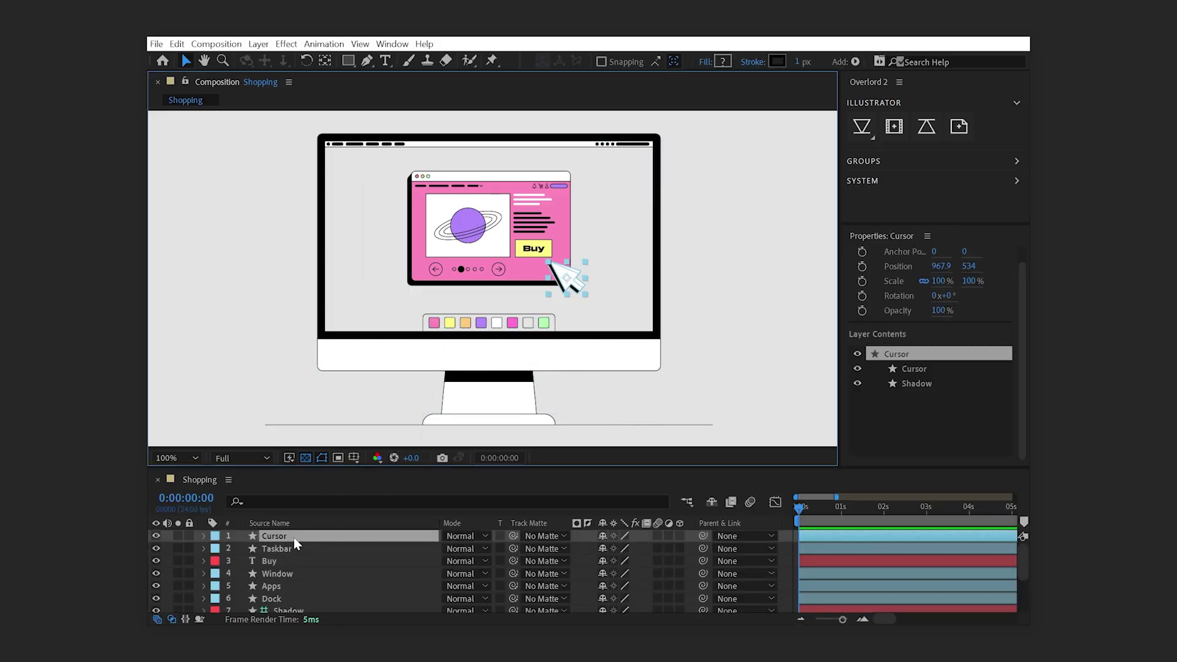
pyautogui.click(284, 546)
pyautogui.click(276, 572)
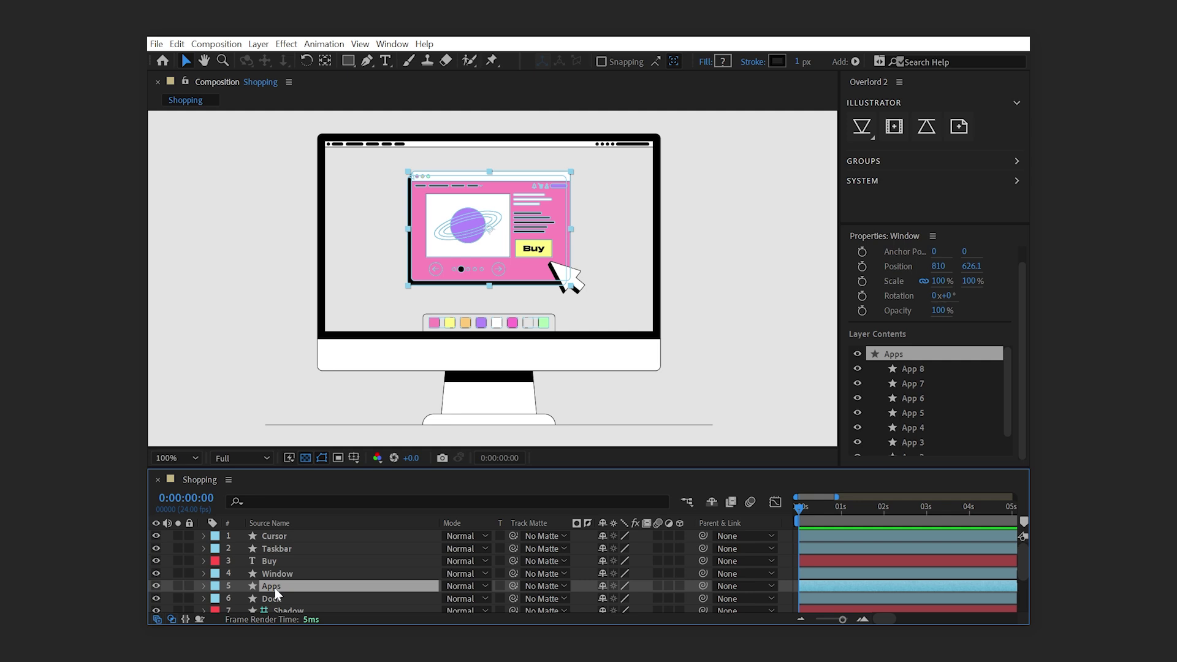
pyautogui.click(206, 587)
pyautogui.scroll(-2, 233, 579)
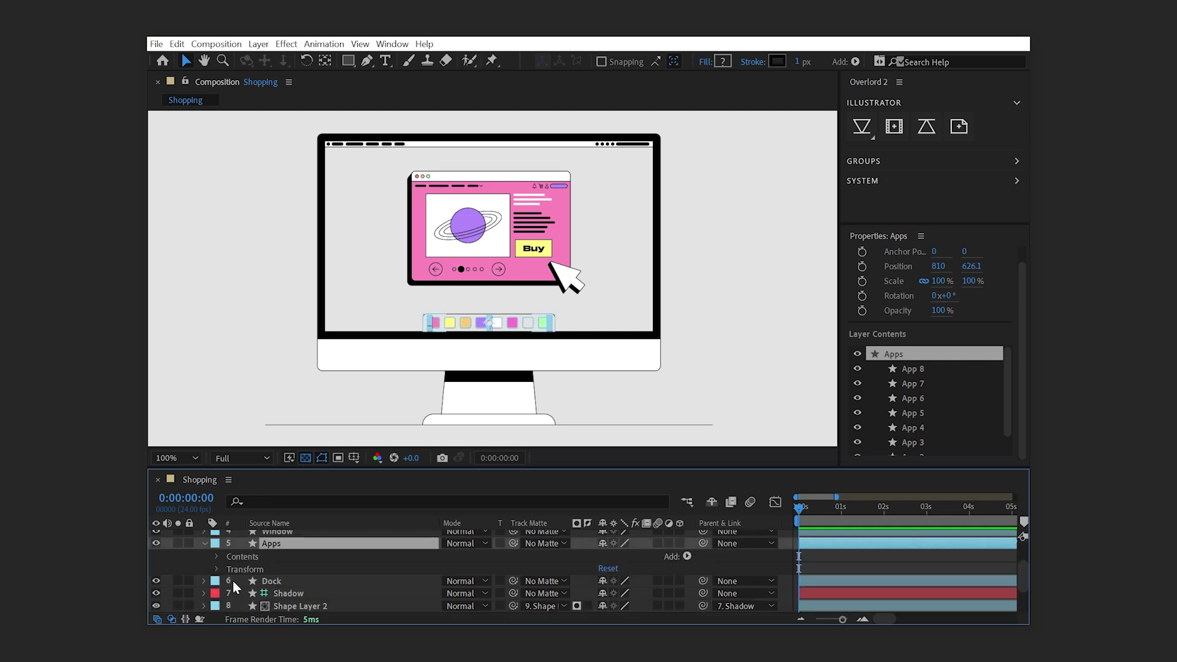
pyautogui.click(218, 571)
pyautogui.scroll(-3, 218, 572)
pyautogui.click(255, 550)
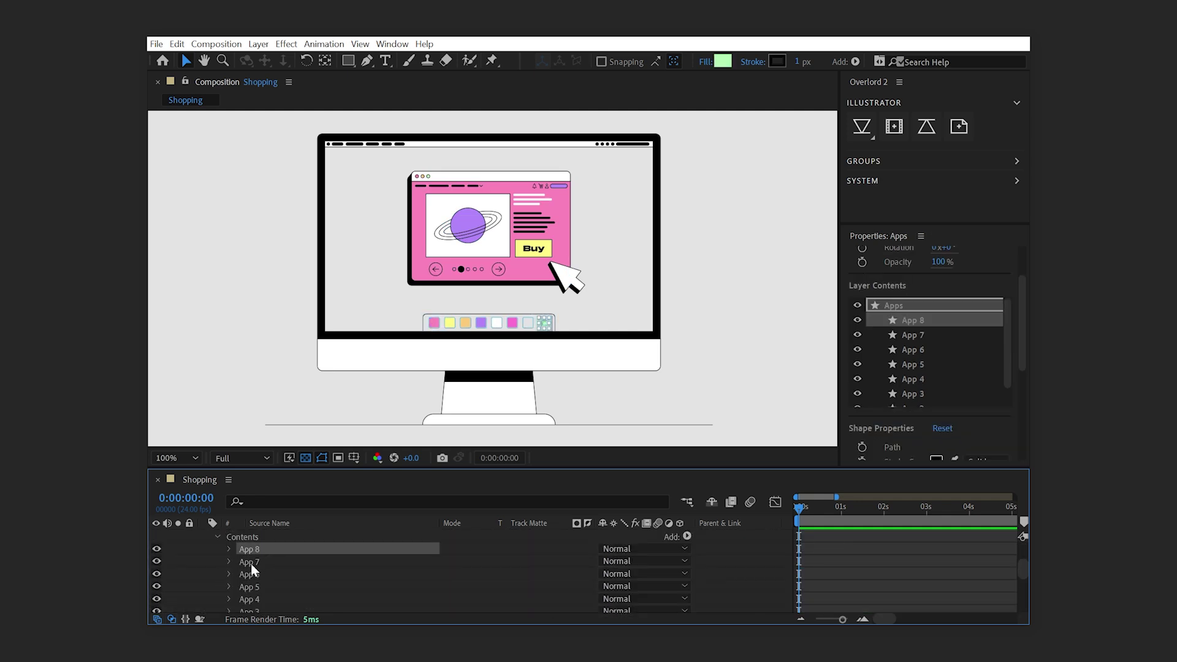
pyautogui.click(248, 587)
pyautogui.scroll(5, 248, 593)
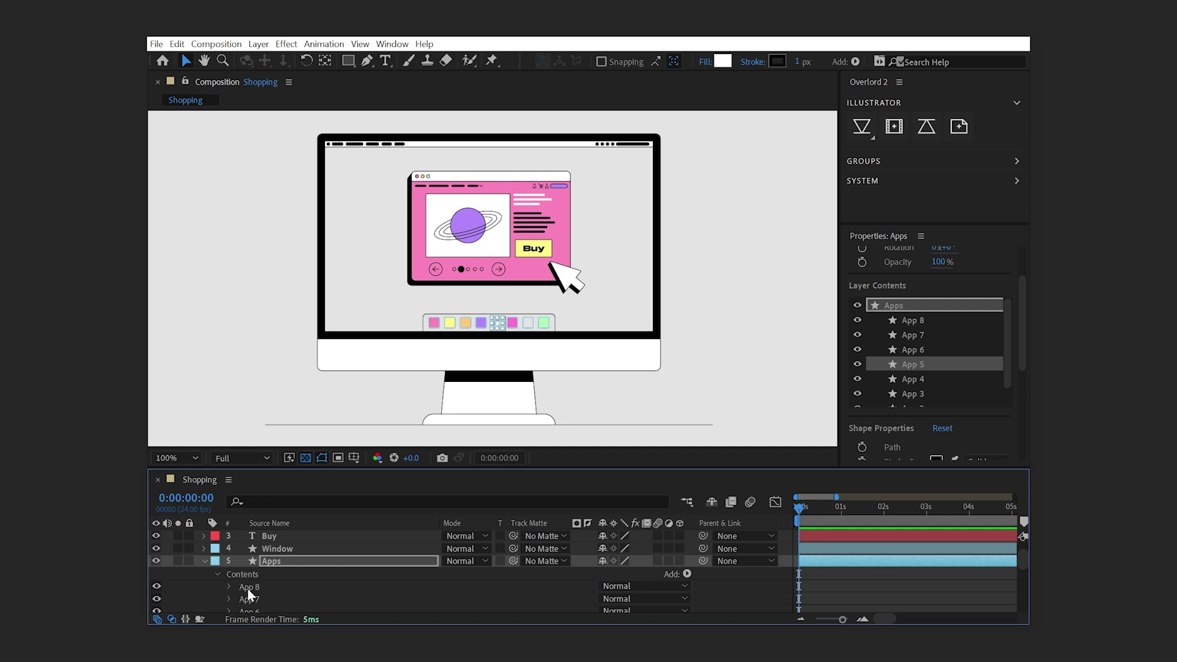
# In Illustrator, select the Apps artwork and expand it to list App 1 through App 8
pyautogui.click(269, 584)
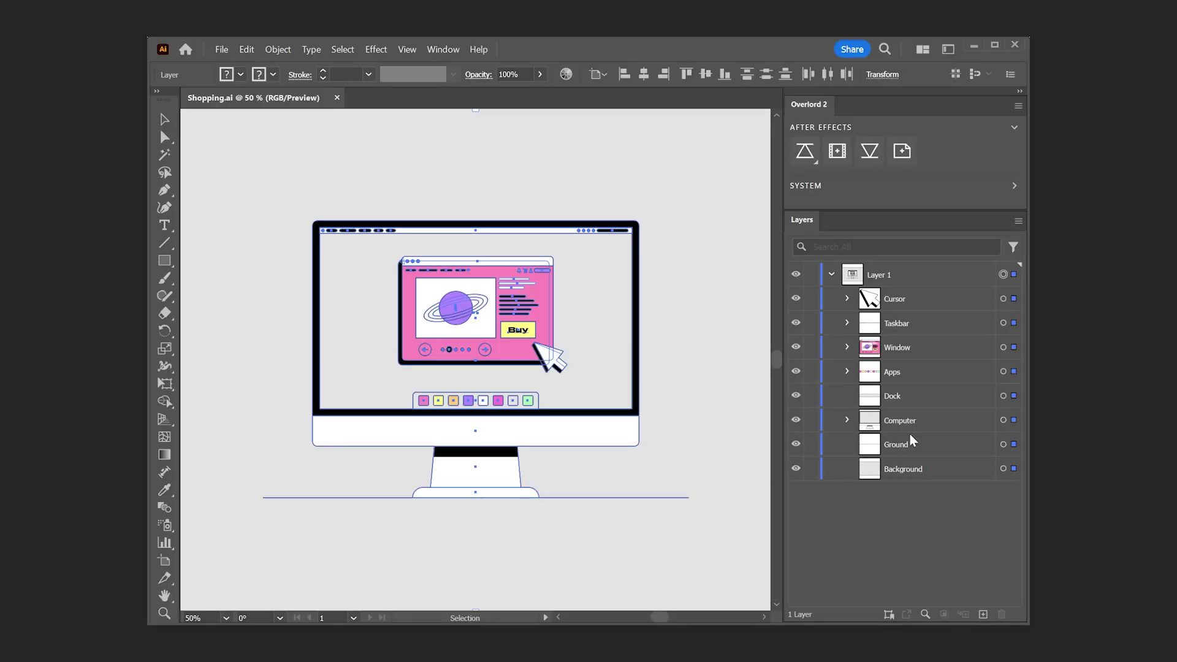
pyautogui.click(1002, 373)
pyautogui.click(847, 372)
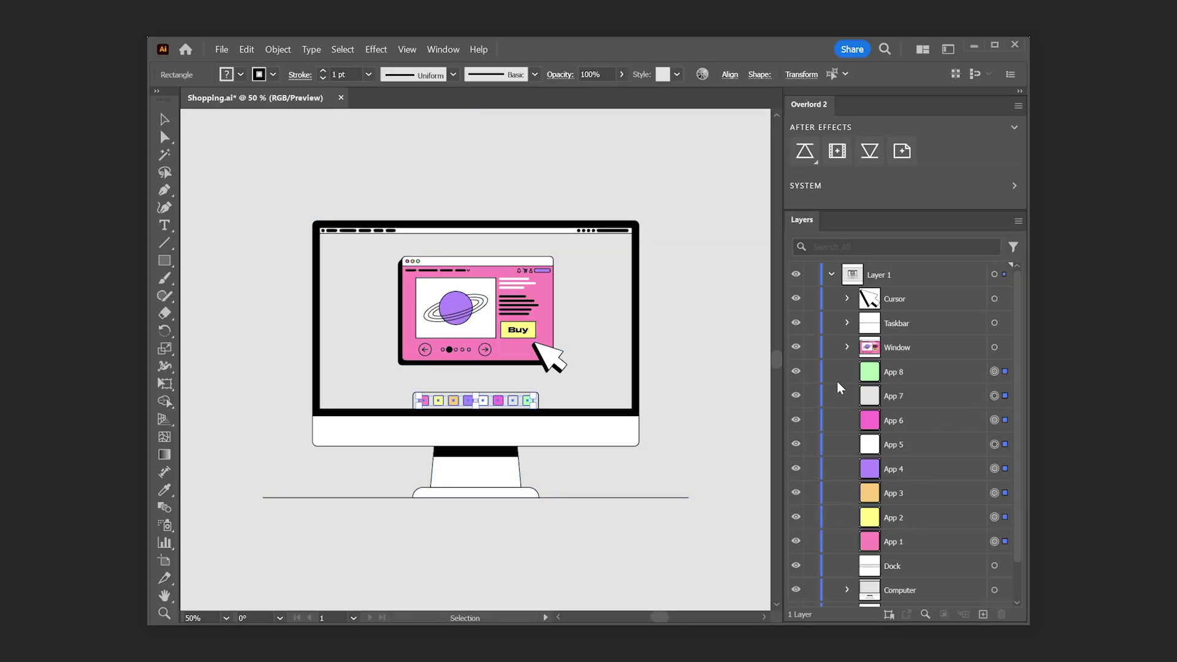
pyautogui.click(804, 150)
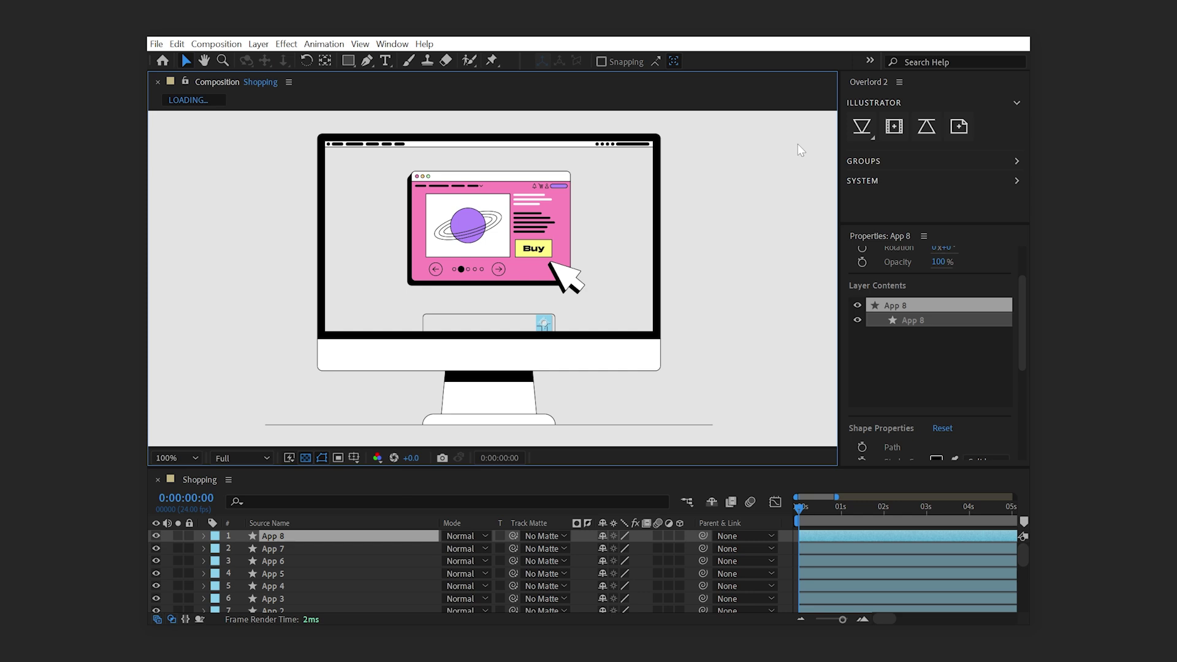
pyautogui.click(274, 549)
pyautogui.hotkey('ctrl', 'Down')
pyautogui.hotkey('ctrl', 'Down')
pyautogui.hotkey('ctrl', 'Down')
pyautogui.hotkey('ctrl', 'Down')
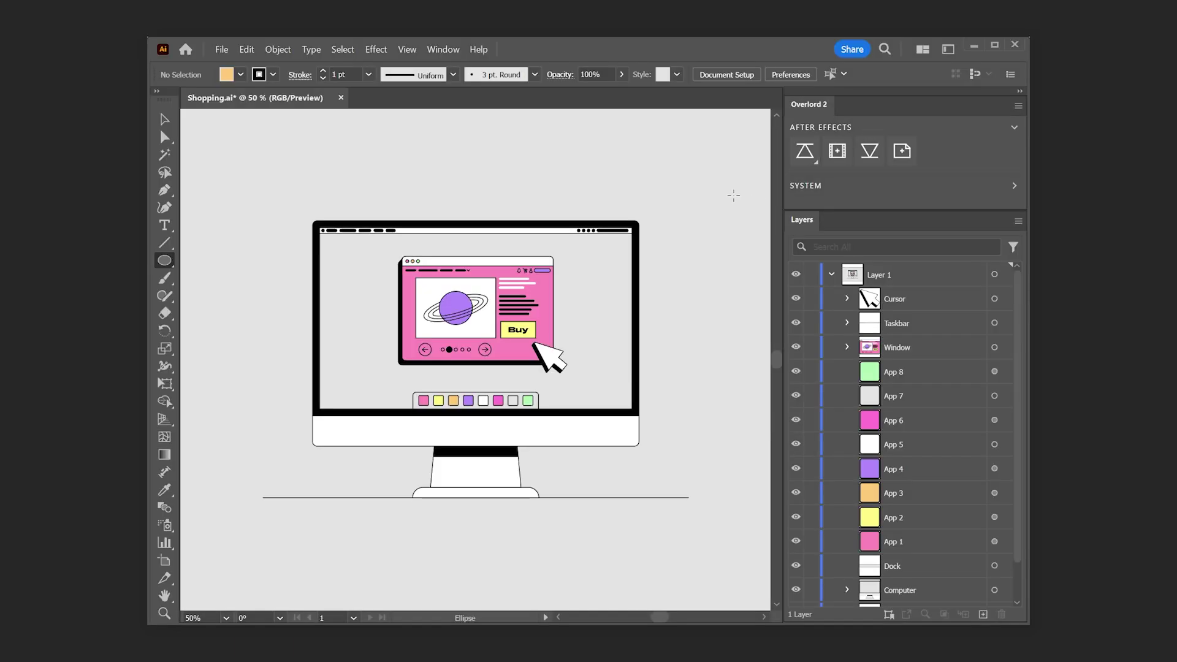
# Draw an orange circle, pull it into After Effects, then send the artwork as split layers
pyautogui.moveTo(733, 195); pyautogui.dragTo(663, 267)
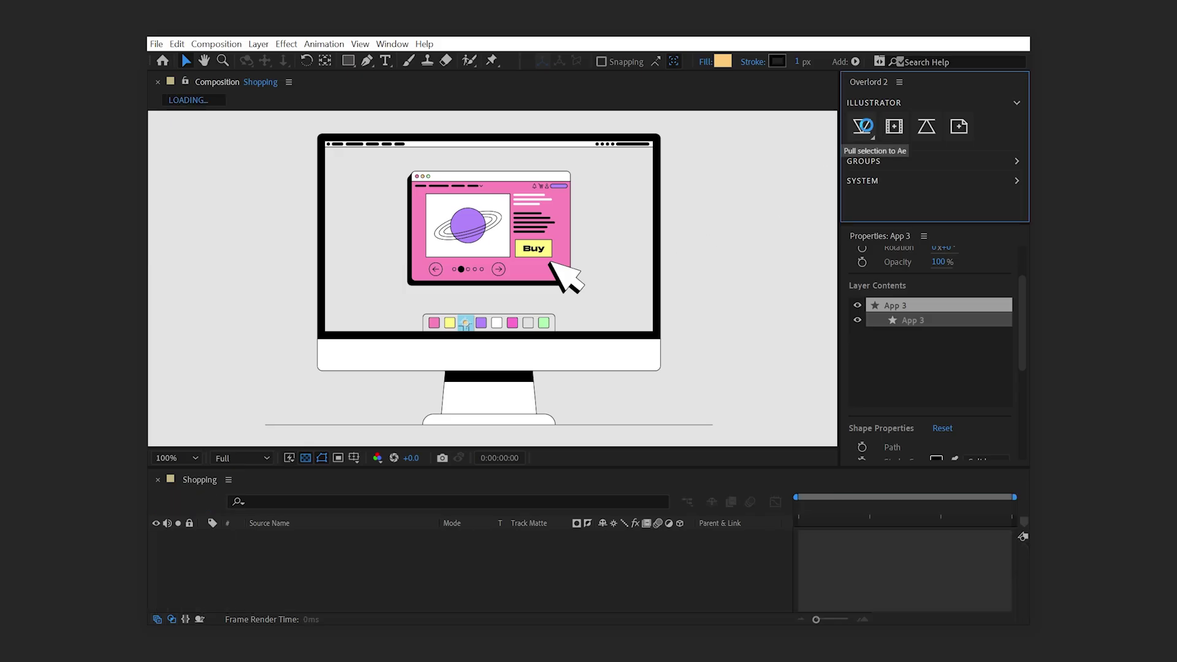
pyautogui.click(864, 127)
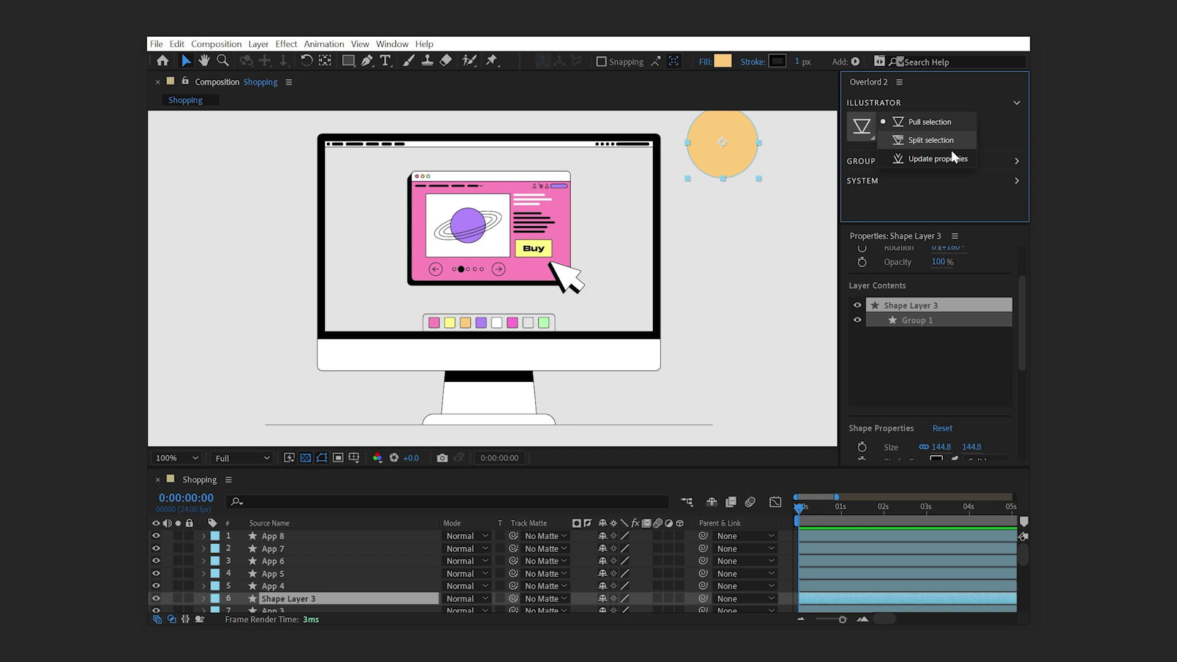
pyautogui.click(962, 123)
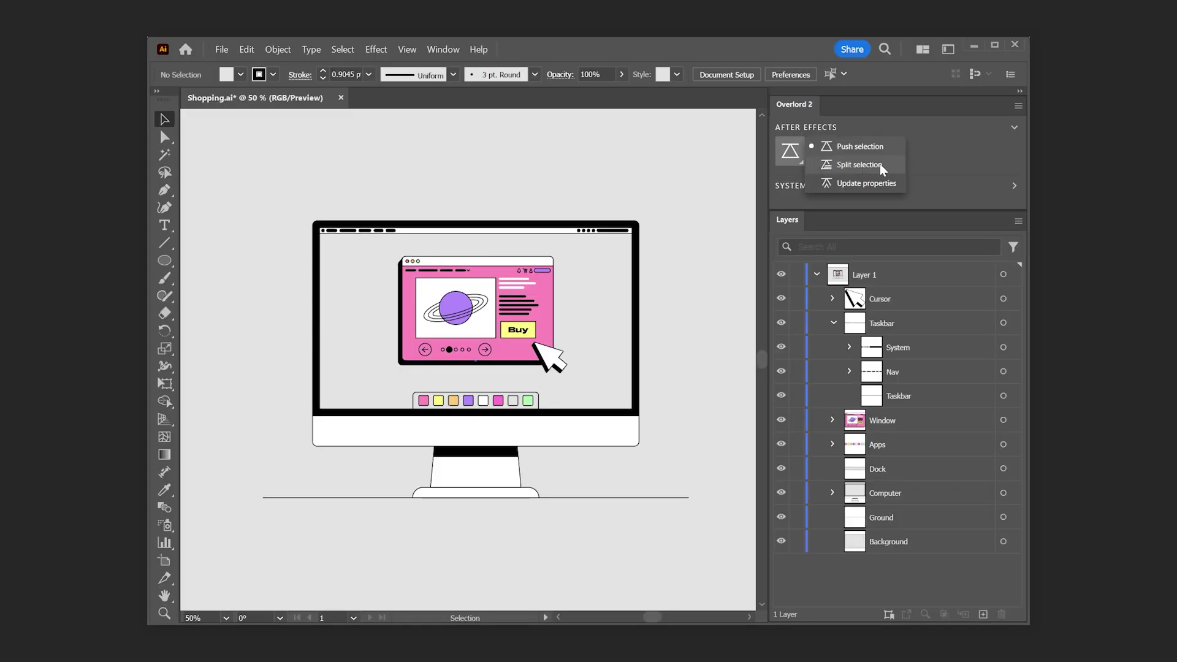
pyautogui.click(881, 165)
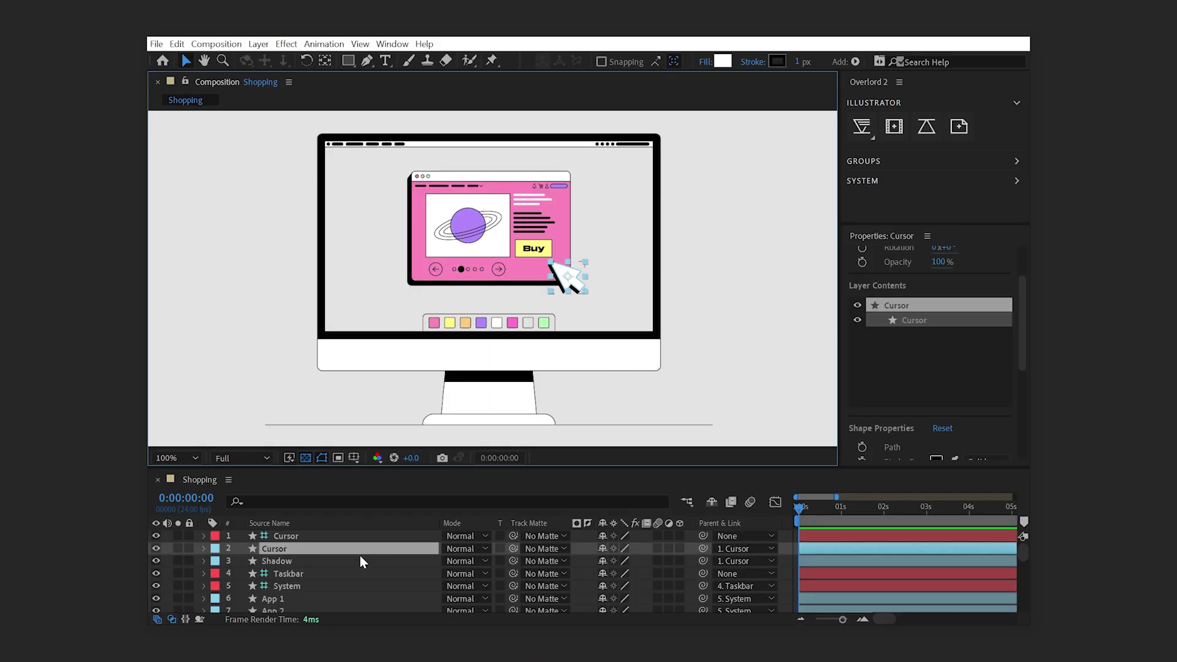
pyautogui.click(294, 561)
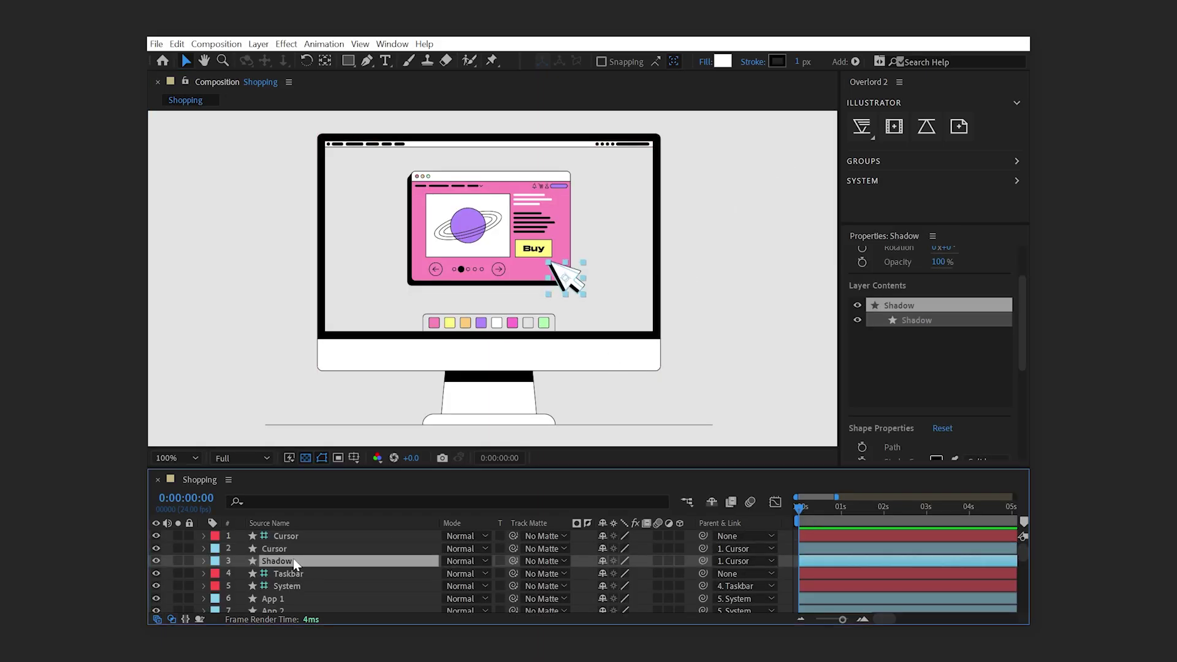
pyautogui.scroll(-3, 281, 596)
pyautogui.click(278, 561)
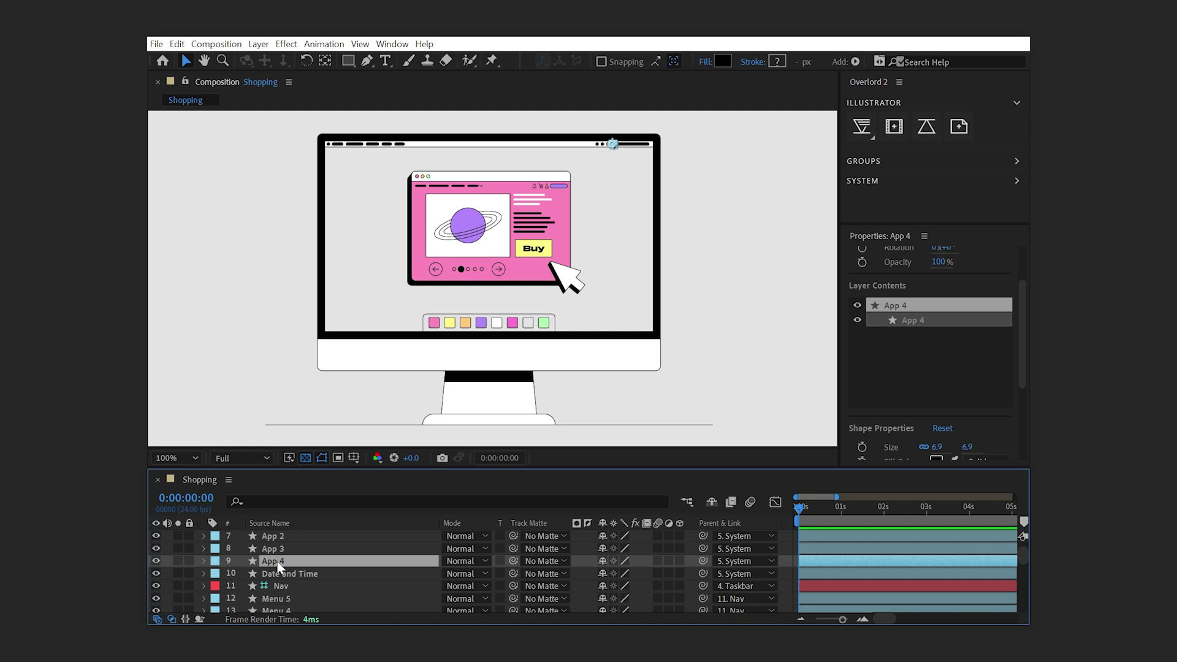
pyautogui.scroll(1, 279, 578)
pyautogui.moveTo(483, 204)
pyautogui.mouseDown()
pyautogui.moveTo(471, 214)
pyautogui.moveTo(483, 205)
pyautogui.mouseUp()
pyautogui.click(290, 548)
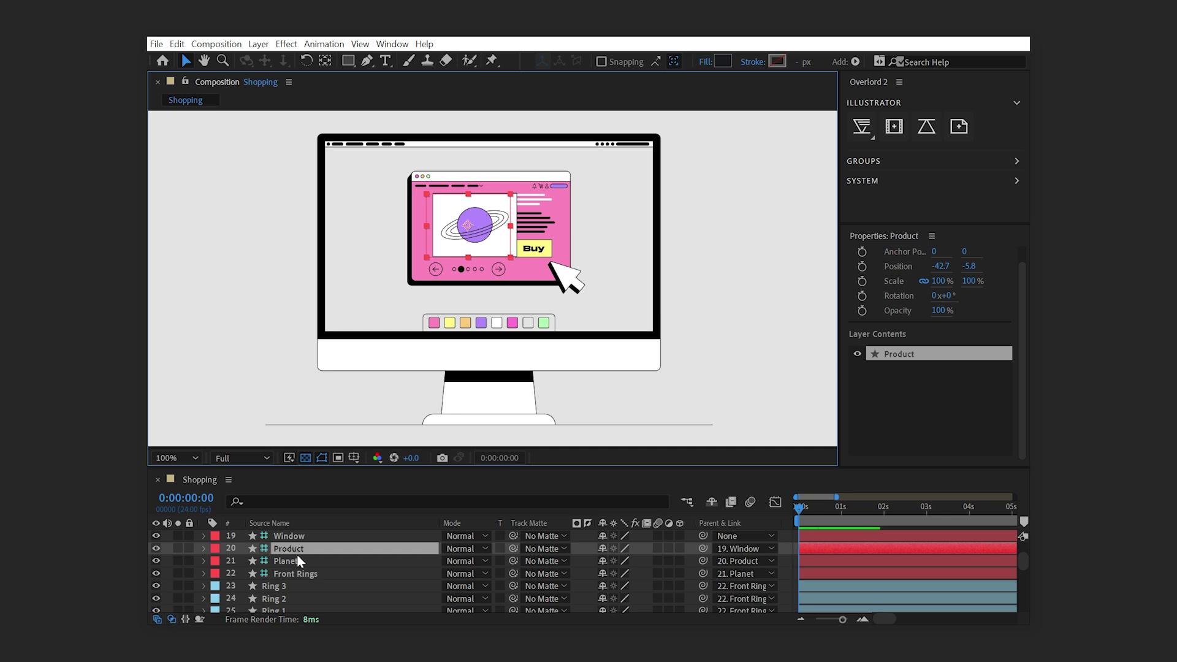
pyautogui.click(289, 560)
pyautogui.moveTo(468, 208); pyautogui.dragTo(473, 221)
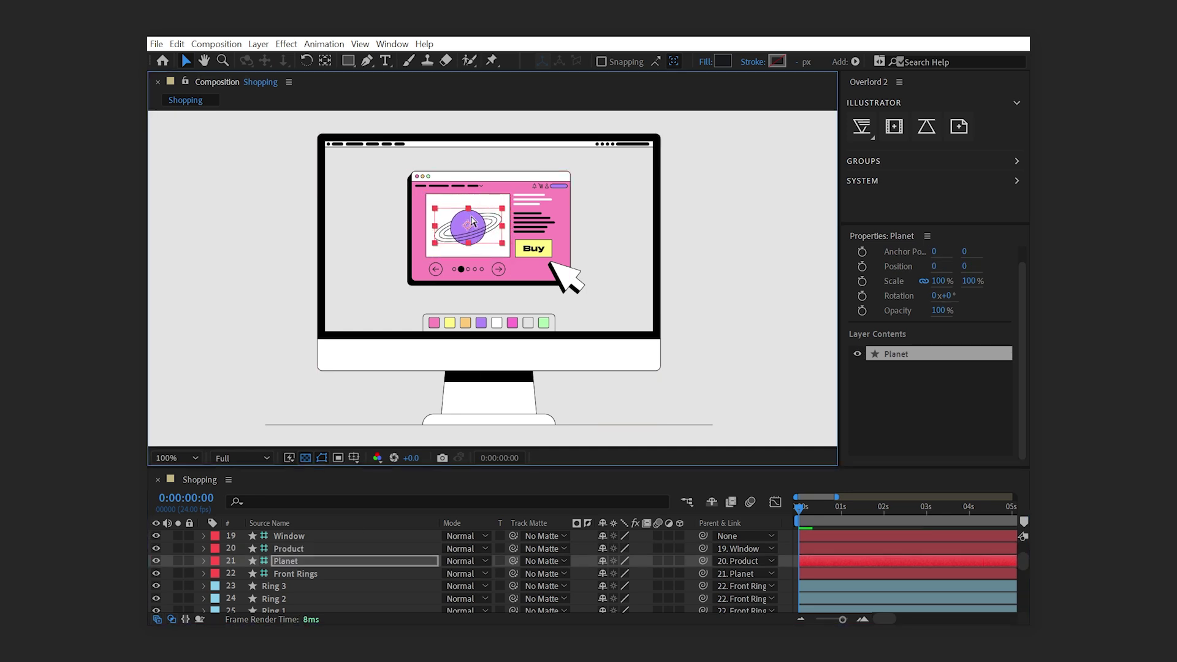
# Precompose the Window layer with Overlord's Groups Precomp, then toggle its visibility off and on
pyautogui.click(290, 537)
pyautogui.click(867, 163)
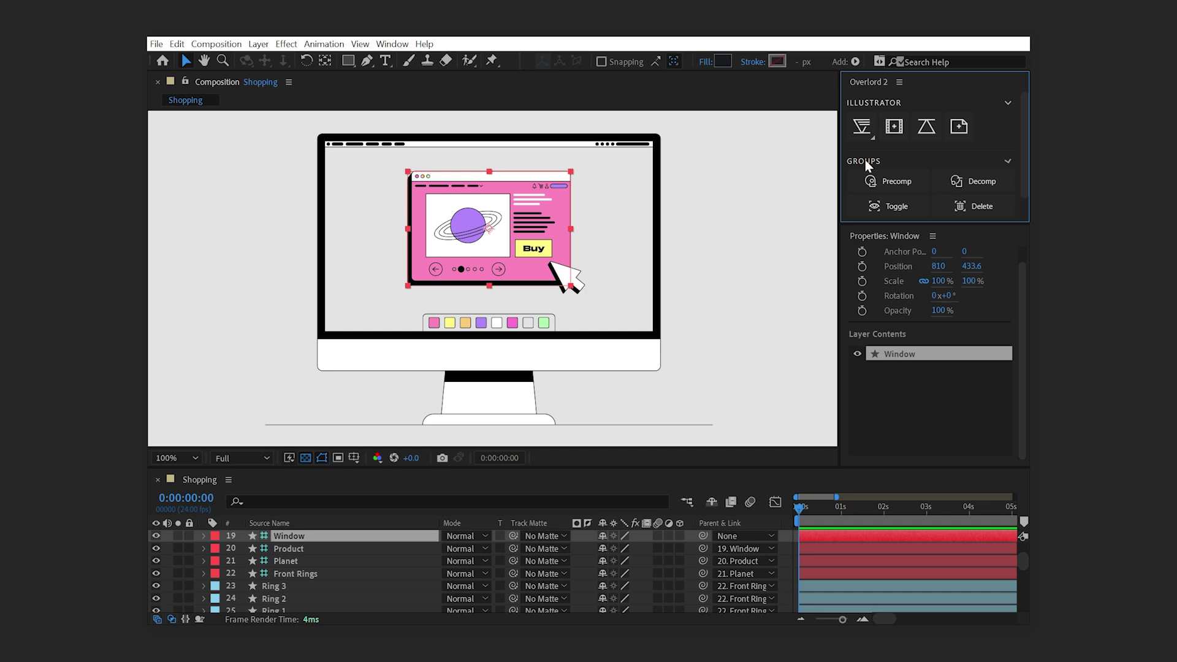
pyautogui.click(883, 178)
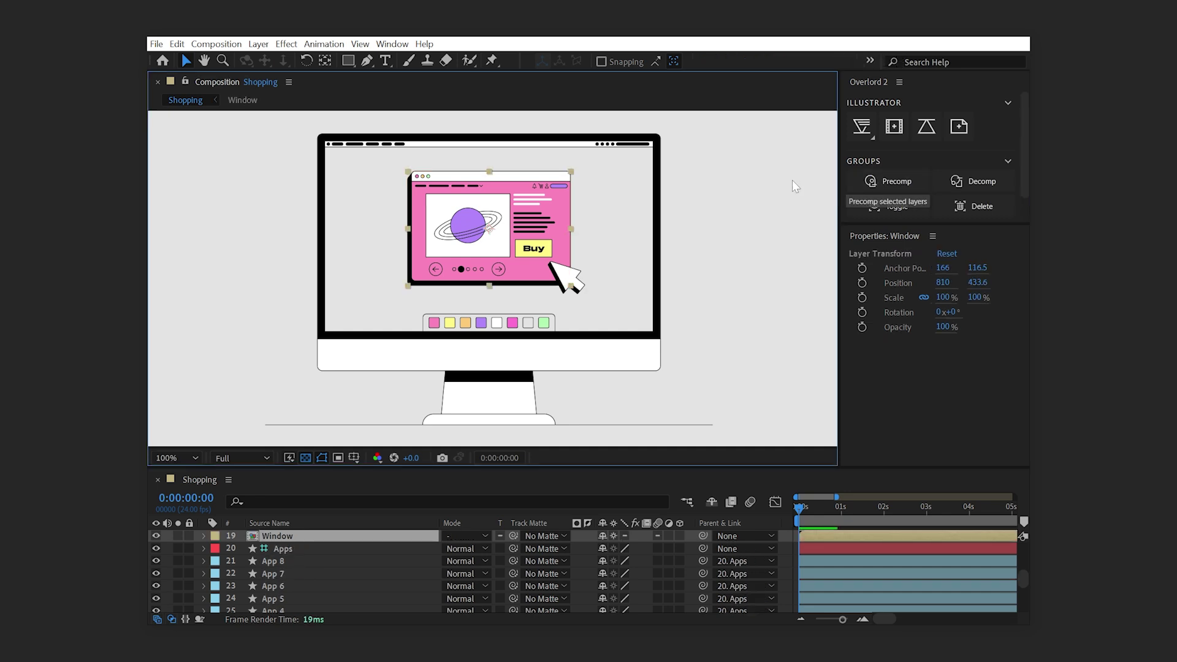
pyautogui.click(154, 535)
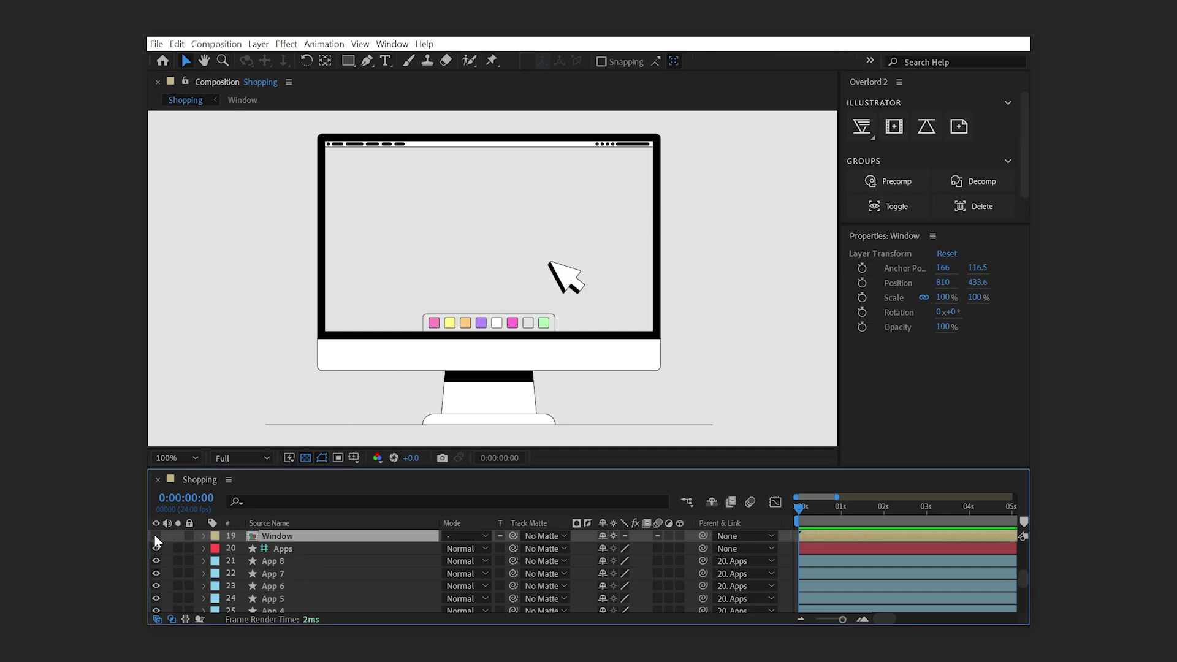
pyautogui.click(154, 535)
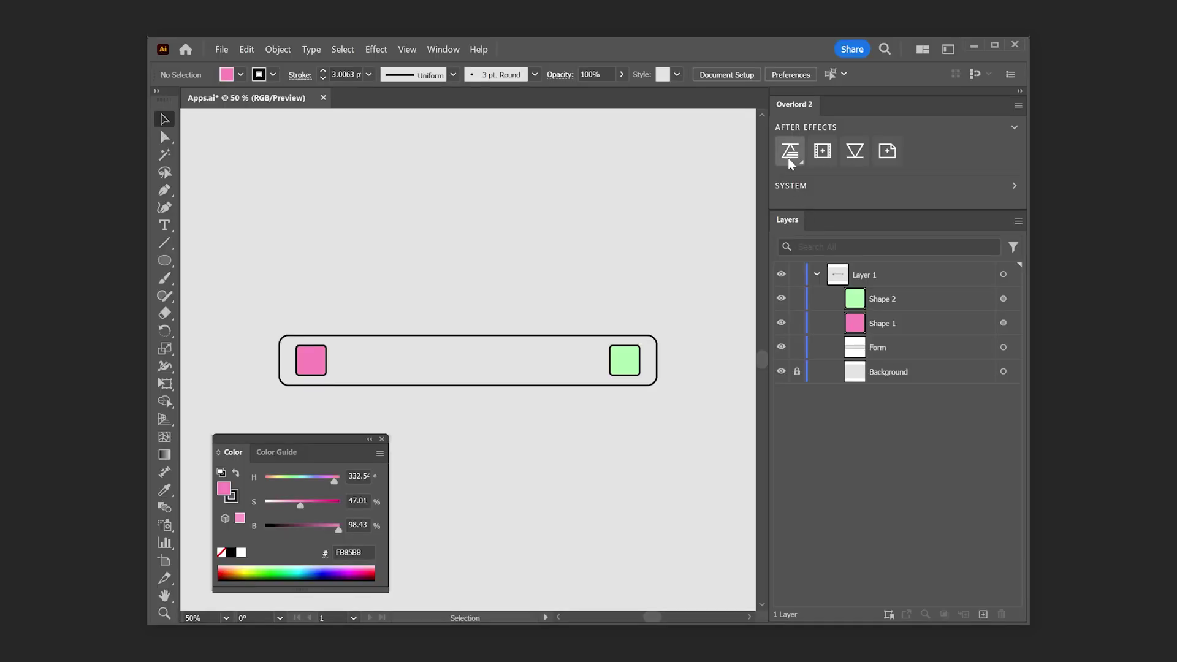
# Drag Shape 1 rightward within the bar and shift its Hue from pink to peach
pyautogui.click(789, 152)
pyautogui.click(861, 189)
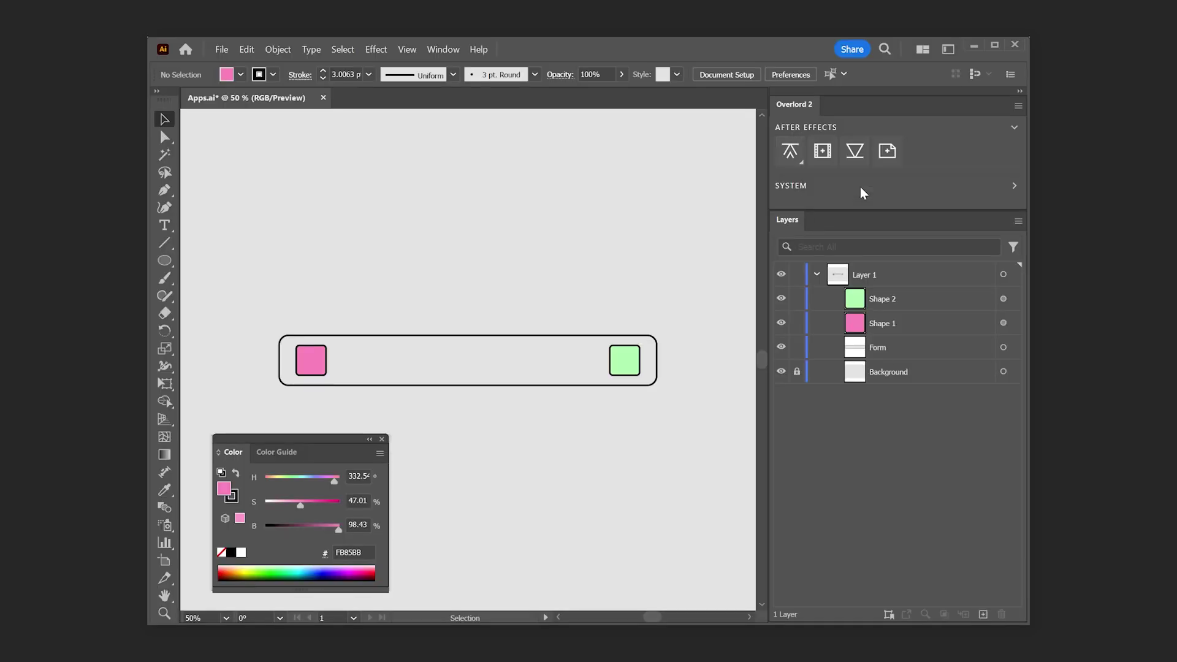
pyautogui.moveTo(324, 359)
pyautogui.mouseDown()
pyautogui.moveTo(424, 359)
pyautogui.moveTo(414, 359)
pyautogui.mouseUp()
pyautogui.moveTo(337, 480); pyautogui.dragTo(273, 489)
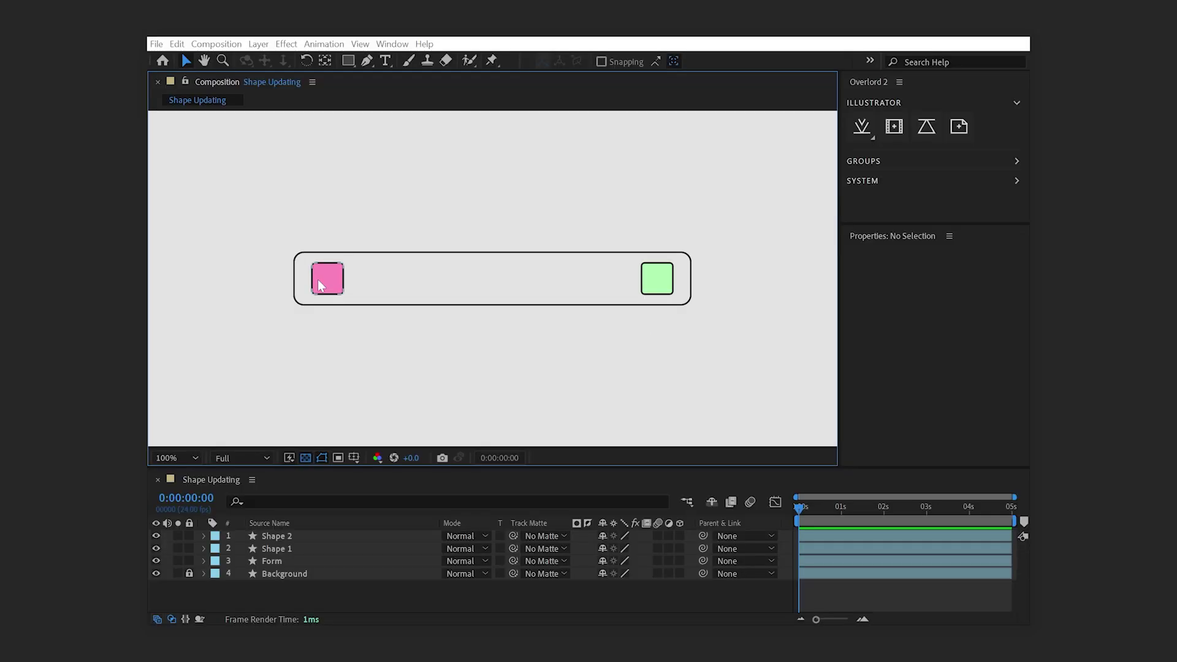
# Update all of Shape 1's properties from the Illustrator artwork
pyautogui.click(222, 548)
pyautogui.click(205, 550)
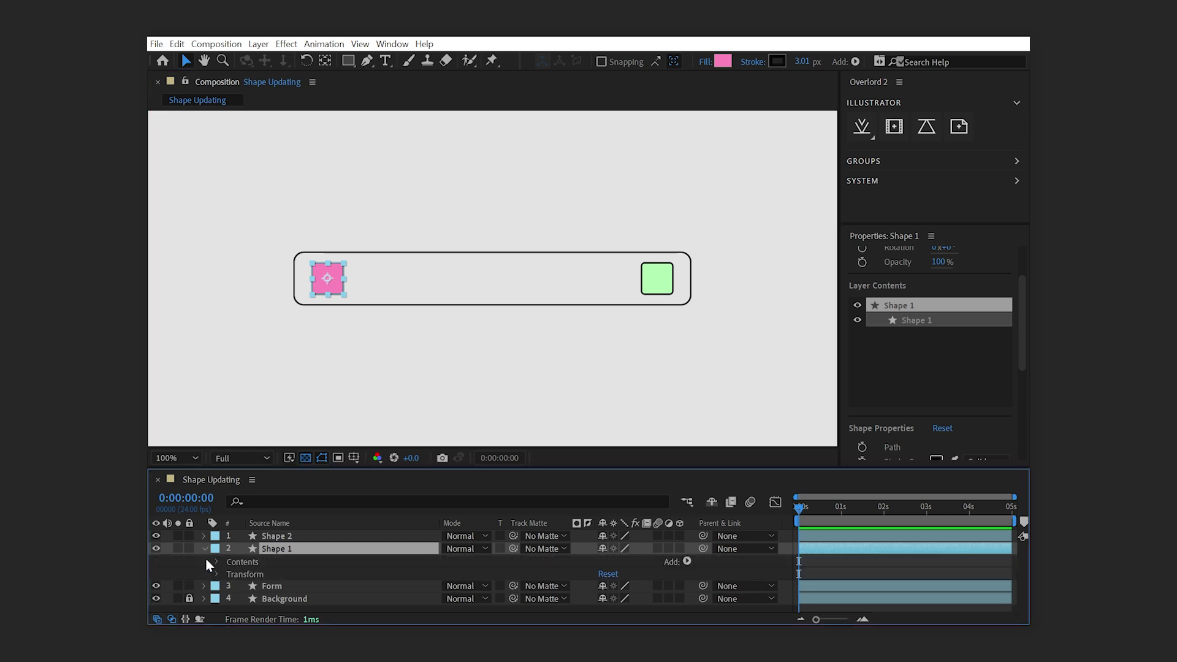
pyautogui.click(205, 558)
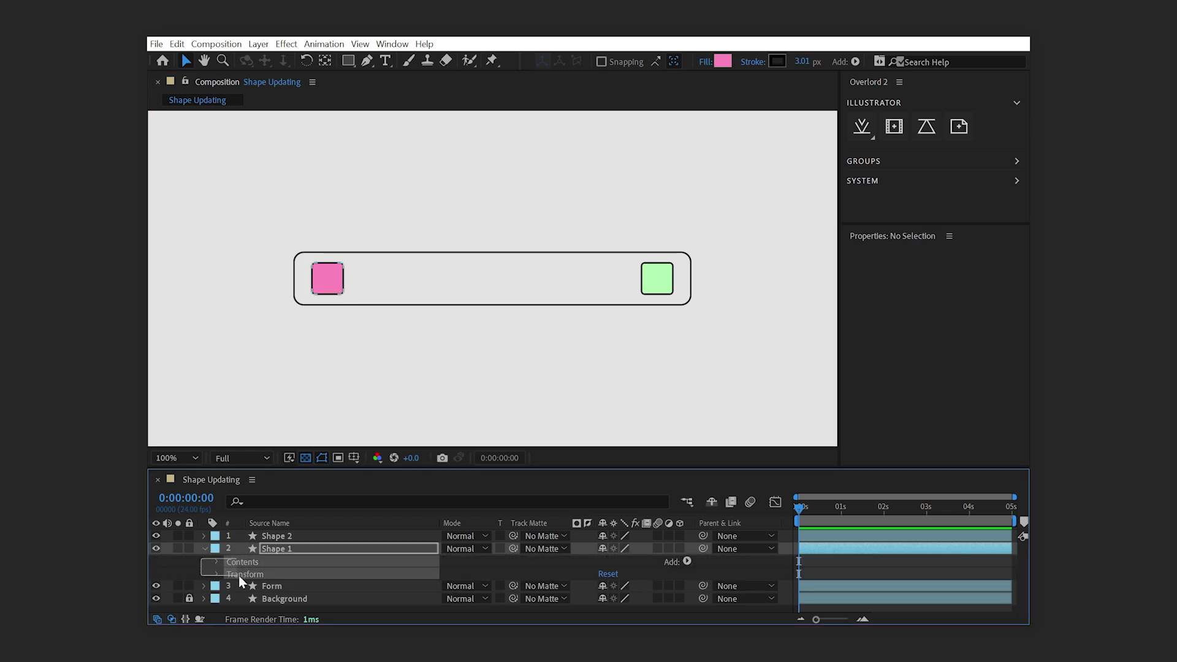
pyautogui.click(862, 126)
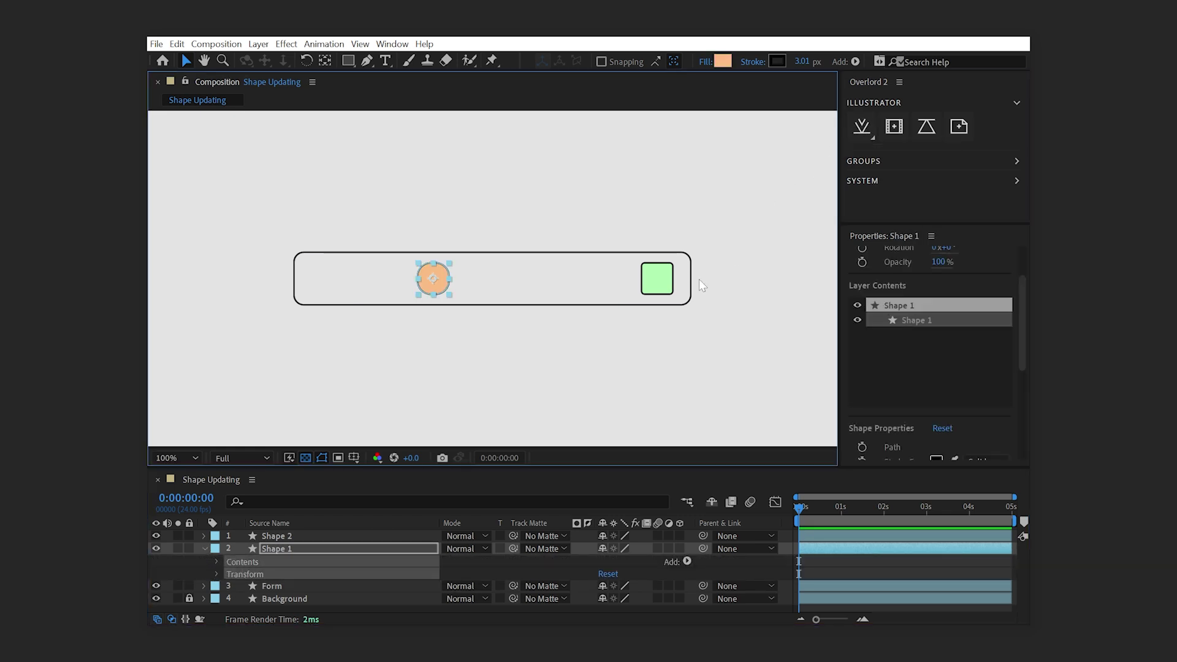
# Update only Shape 2's Fill 1 so the green square turns peach
pyautogui.click(658, 293)
pyautogui.click(205, 535)
pyautogui.click(218, 549)
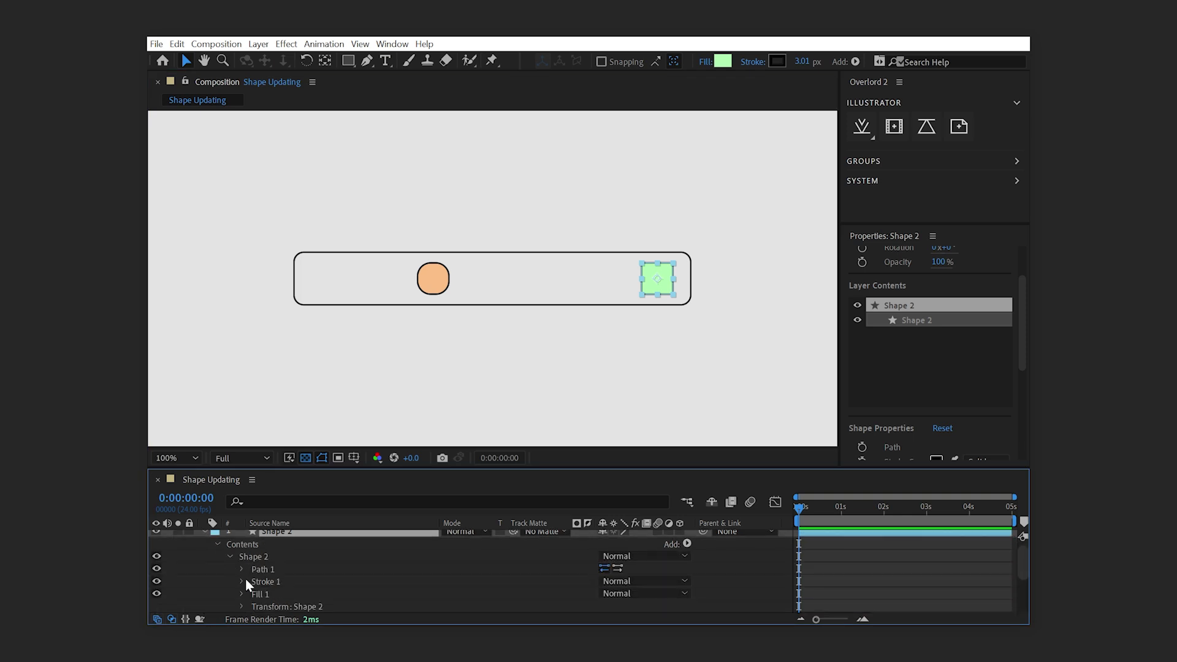
pyautogui.click(863, 126)
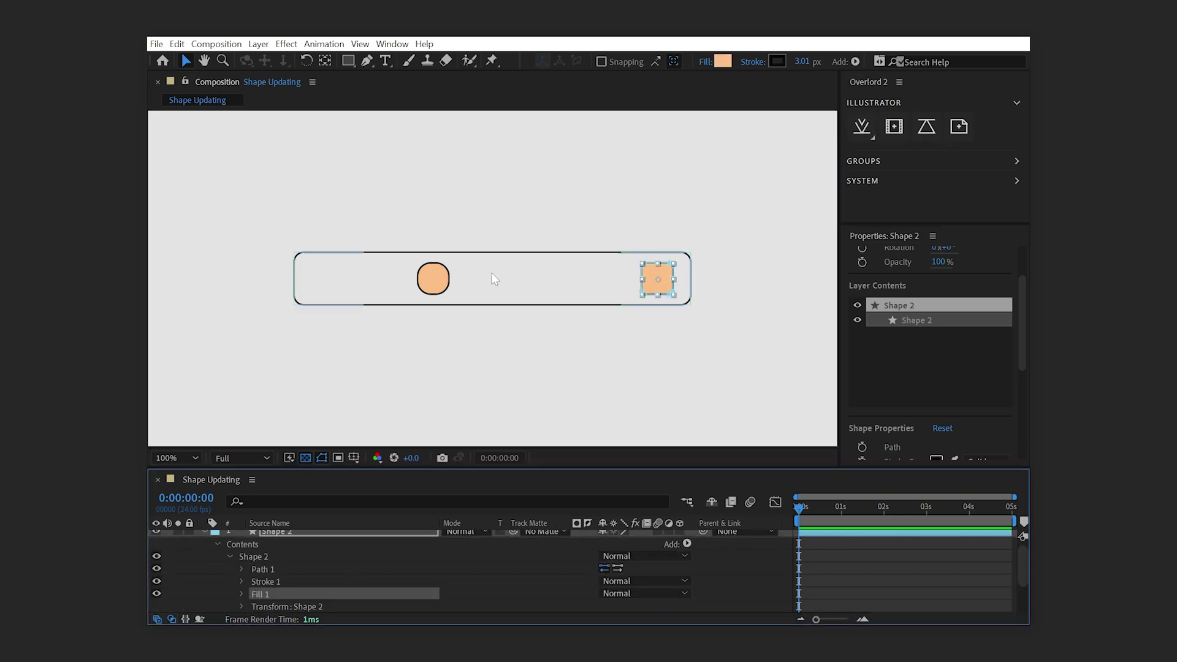
# Reveal Shape 1's keyframes with U and update it from Illustrator again
pyautogui.click(435, 289)
pyautogui.press('u')
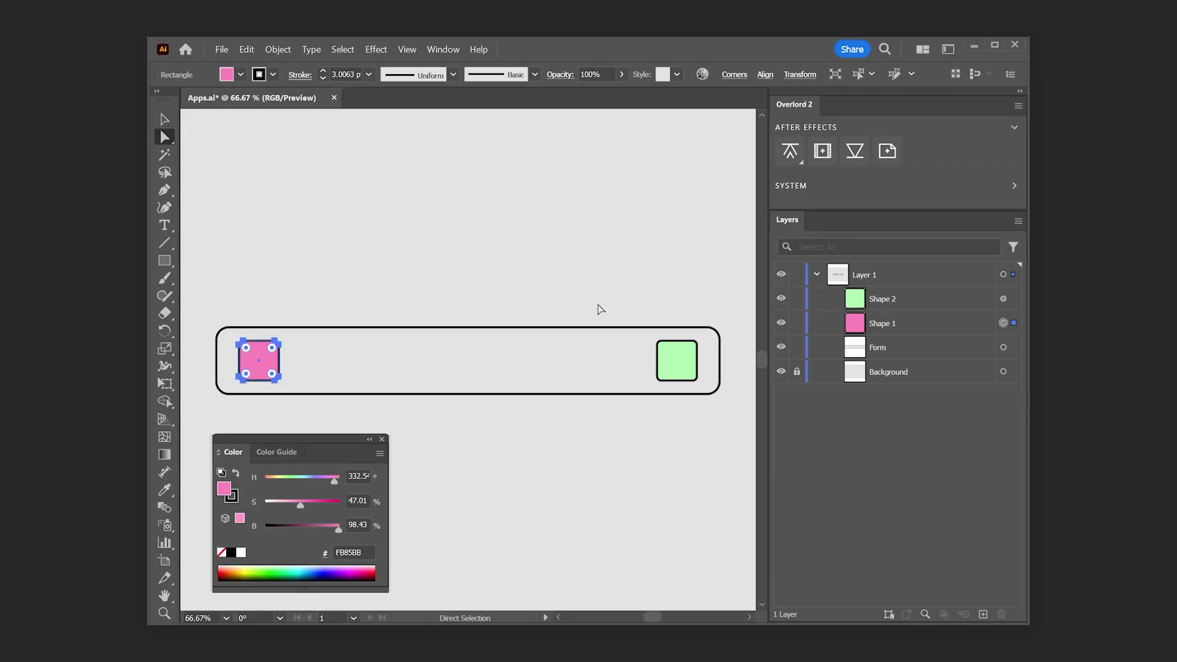
pyautogui.click(789, 152)
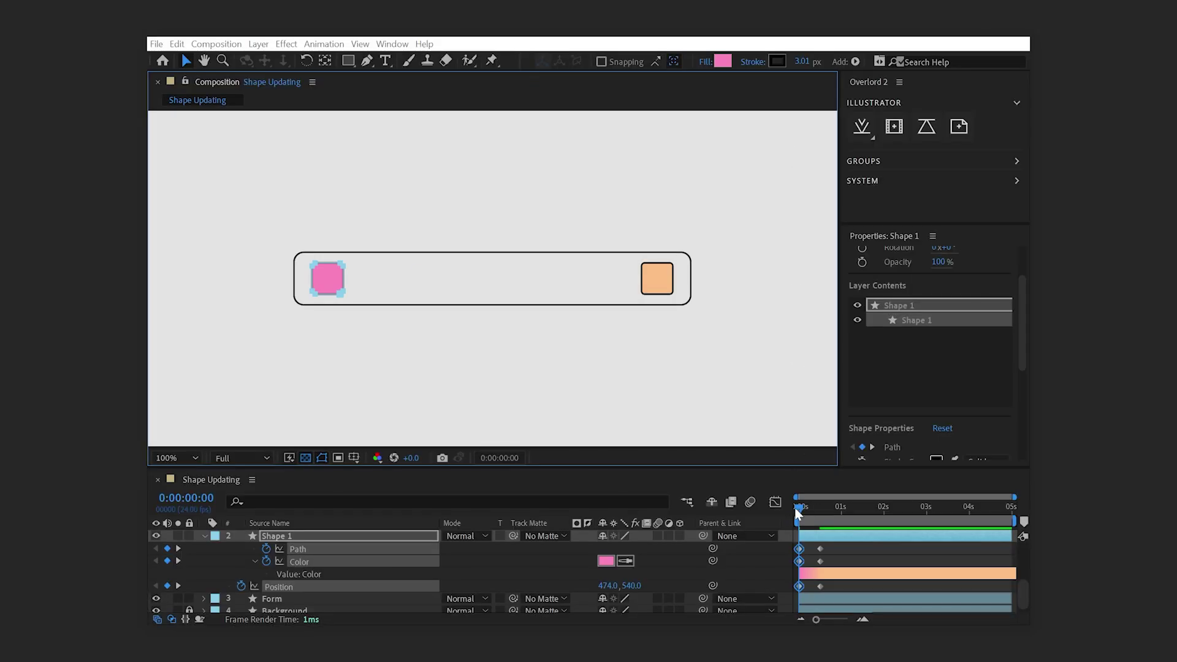
# At frame 0:00:00:12, overwrite Shape 1's keyframe with the pink square's values
pyautogui.moveTo(794, 506); pyautogui.dragTo(823, 516)
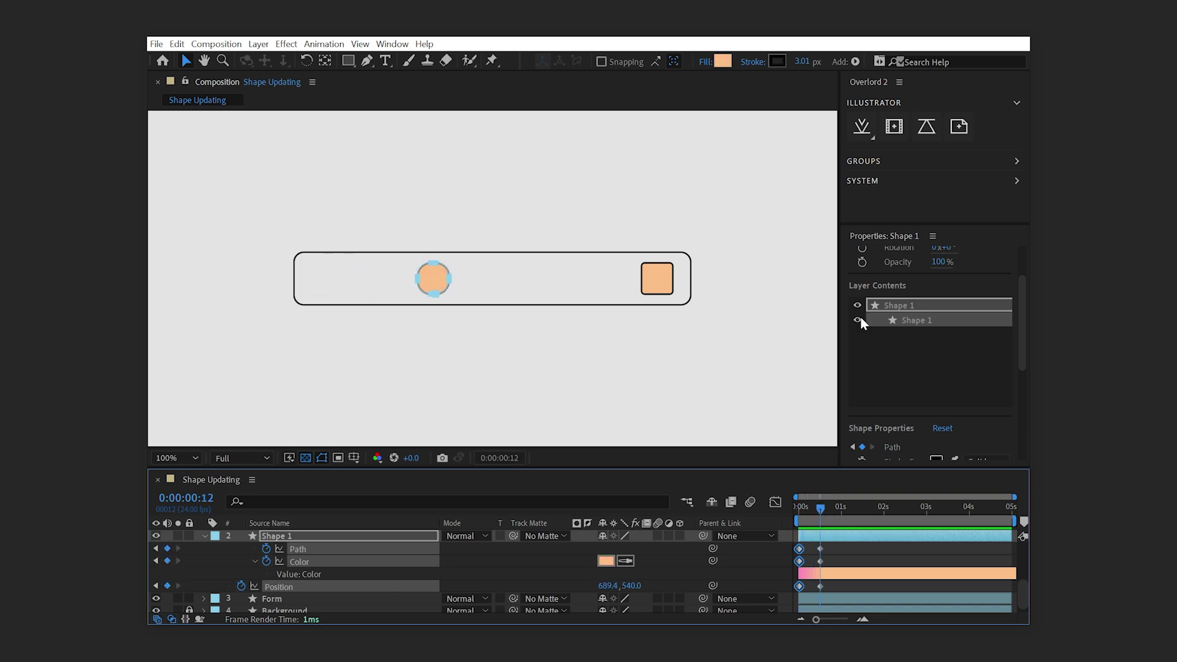
pyautogui.click(864, 129)
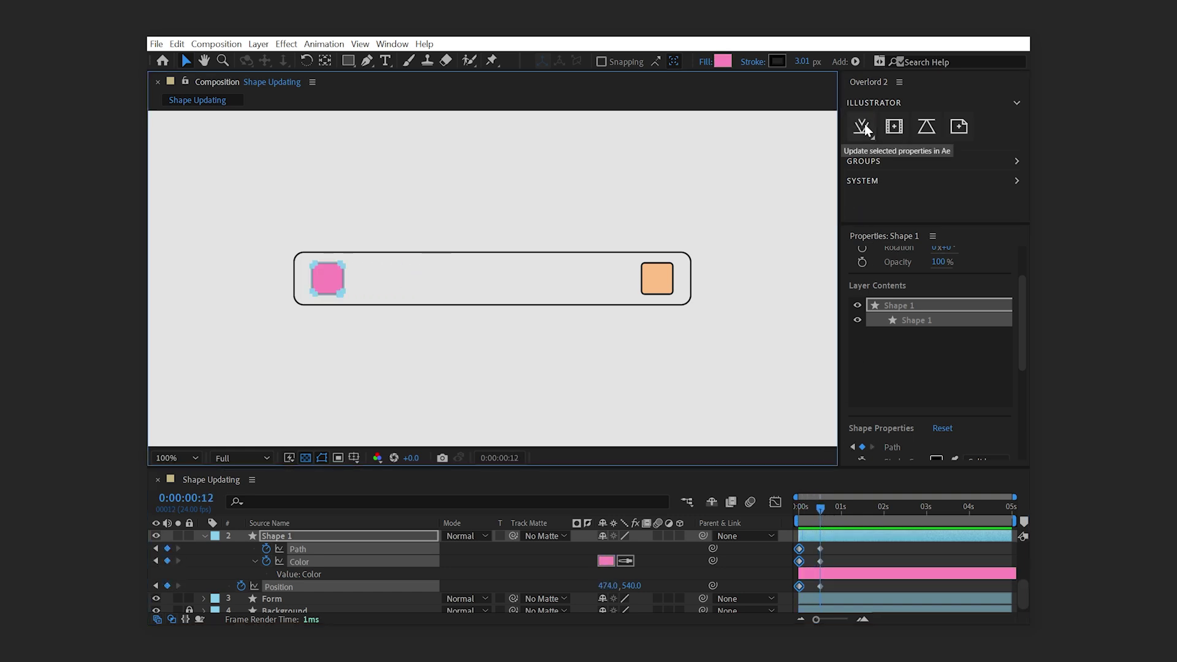